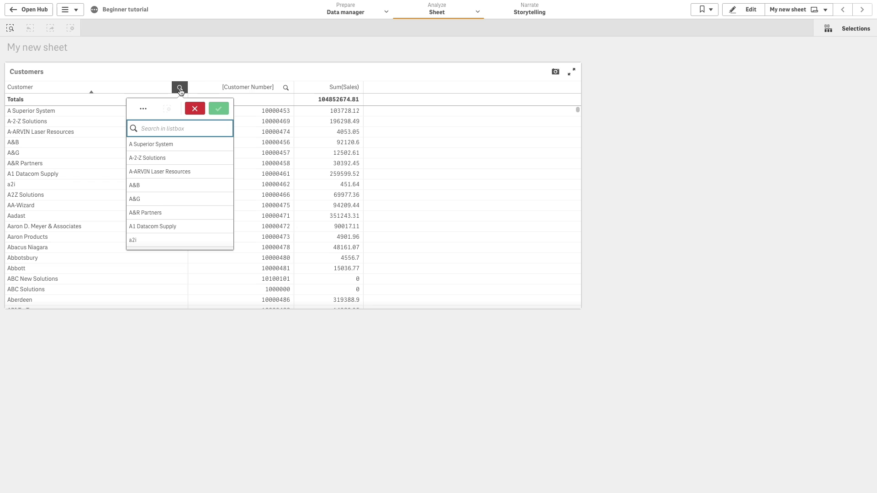
Search the Customer column for 'abc solution', scrolling the 'ab' matches along the way.
{"action": "type", "text": "ab"}
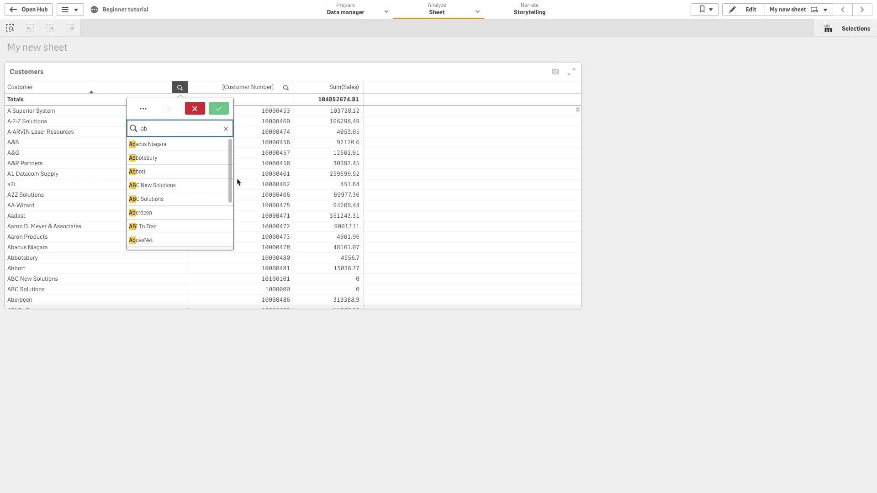
{"action": "left_click_drag", "start_coordinate": [231, 176], "coordinate": [226, 229]}
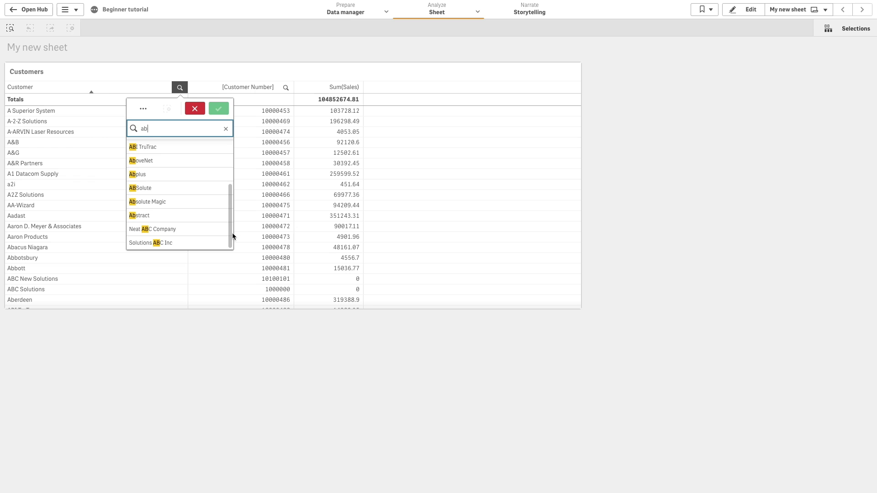
{"action": "left_click_drag", "start_coordinate": [232, 231], "coordinate": [231, 149]}
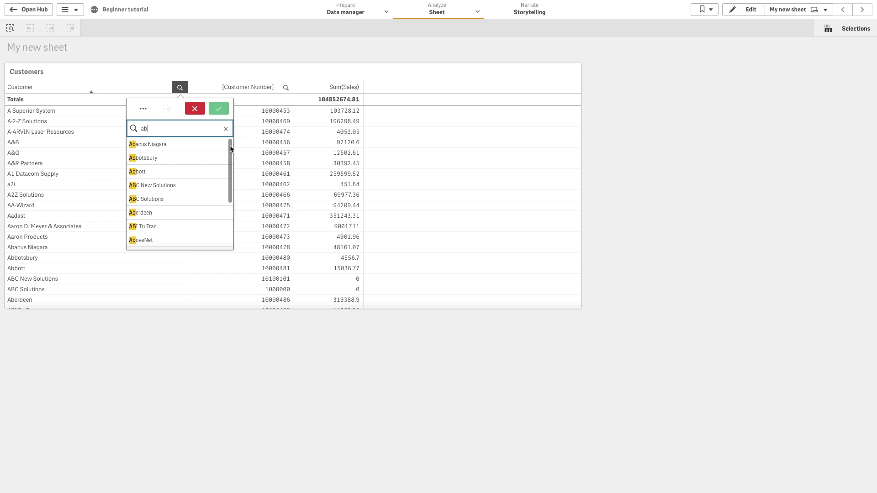
{"action": "type", "text": "c sol"}
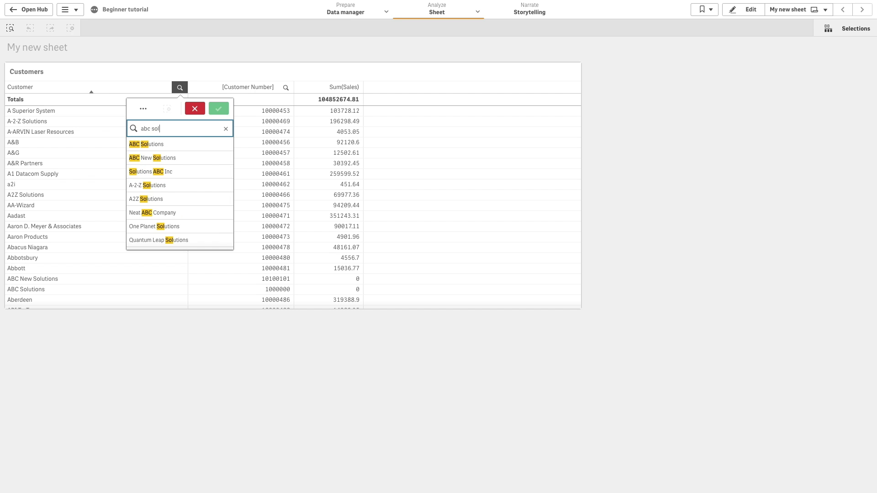
{"action": "type", "text": "ution"}
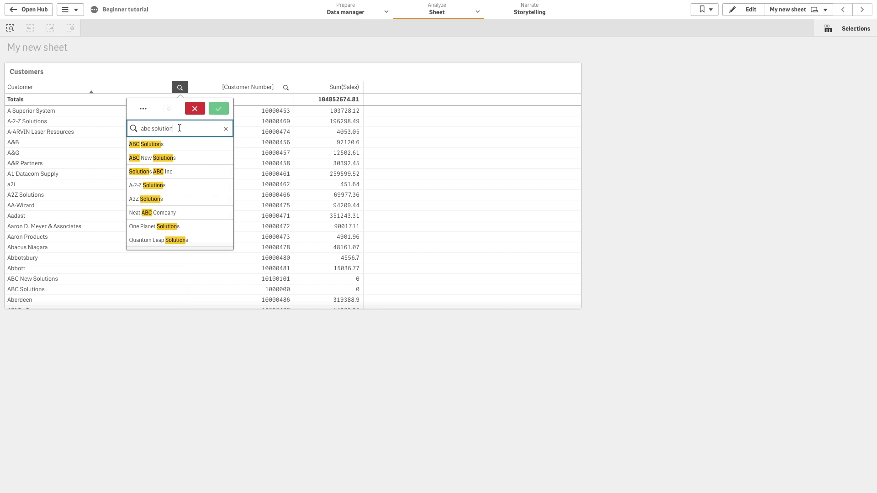
Wrap the search in double quotes for an exact "abc solution" match.
{"action": "type", "text": "\""}
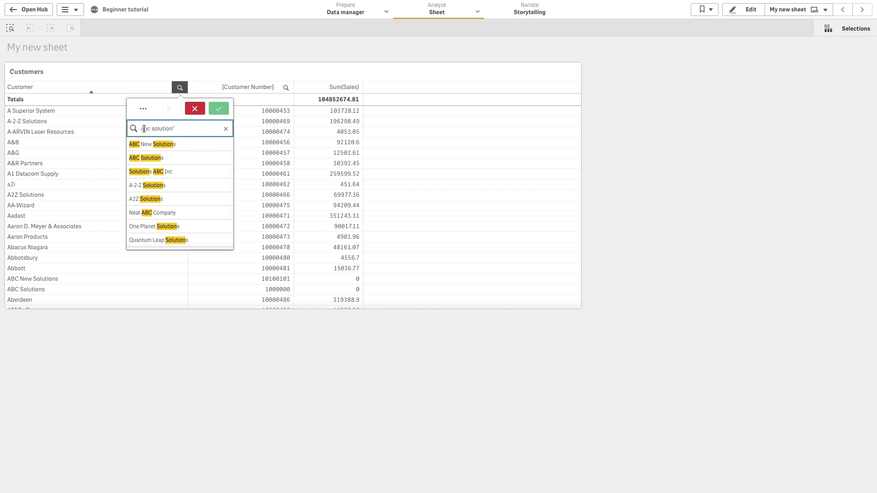
{"action": "left_click", "coordinate": [139, 127]}
{"action": "type", "text": "\""}
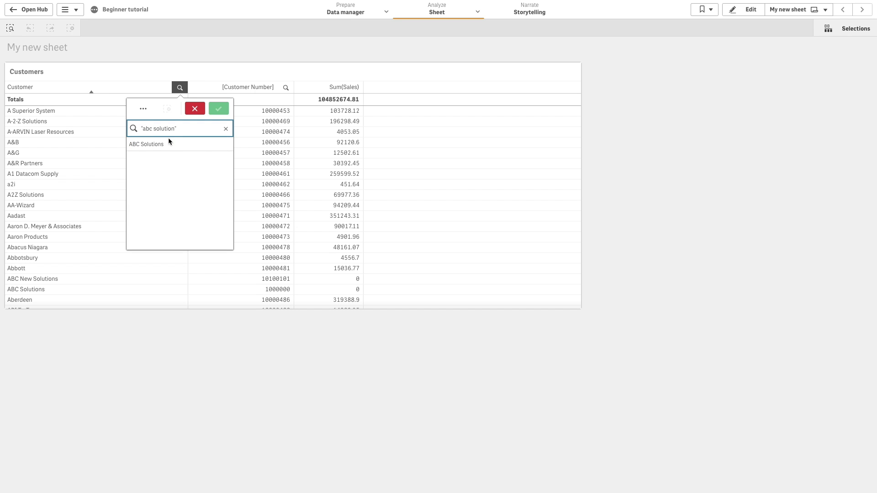
Select ABC Solutions, cancel that selection, and search for 'company'.
{"action": "left_click", "coordinate": [159, 145]}
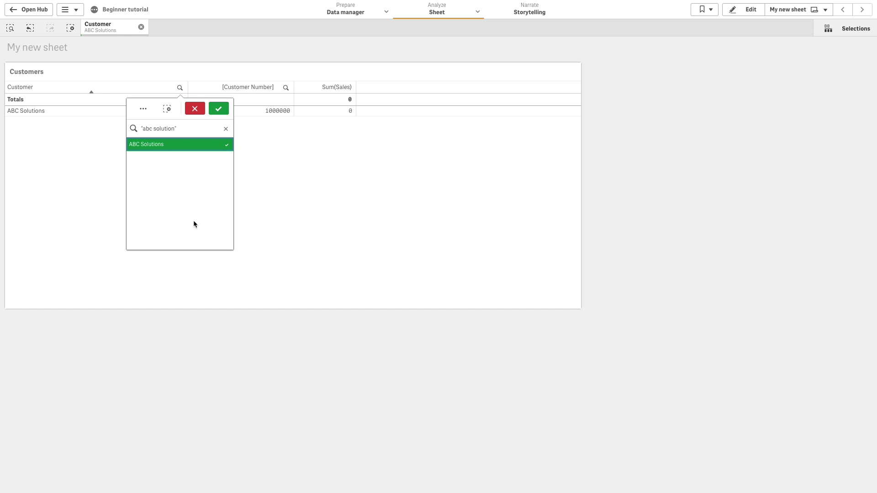
{"action": "left_click", "coordinate": [199, 108]}
{"action": "type", "text": "company"}
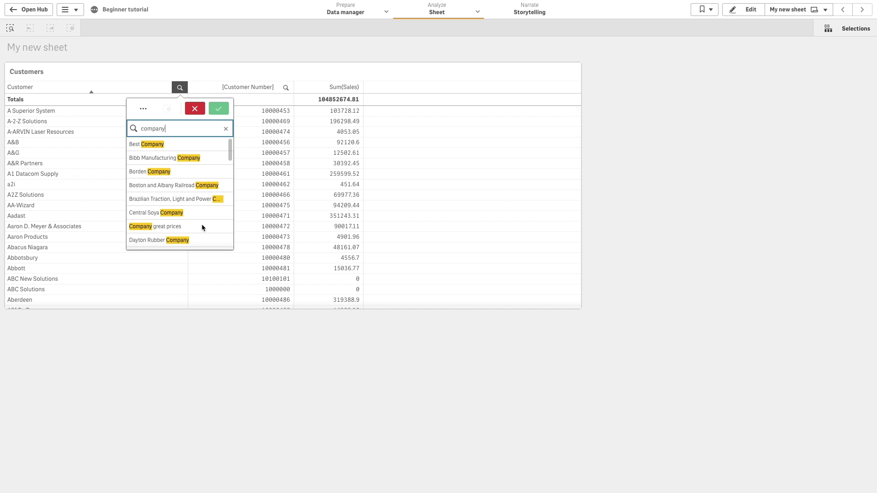
Try the wildcard searches 'company*' and then '*company'.
{"action": "mouse_move", "coordinate": [229, 152]}
{"action": "left_mouse_down"}
{"action": "mouse_move", "coordinate": [229, 204]}
{"action": "mouse_move", "coordinate": [232, 149]}
{"action": "left_mouse_up"}
{"action": "type", "text": "*"}
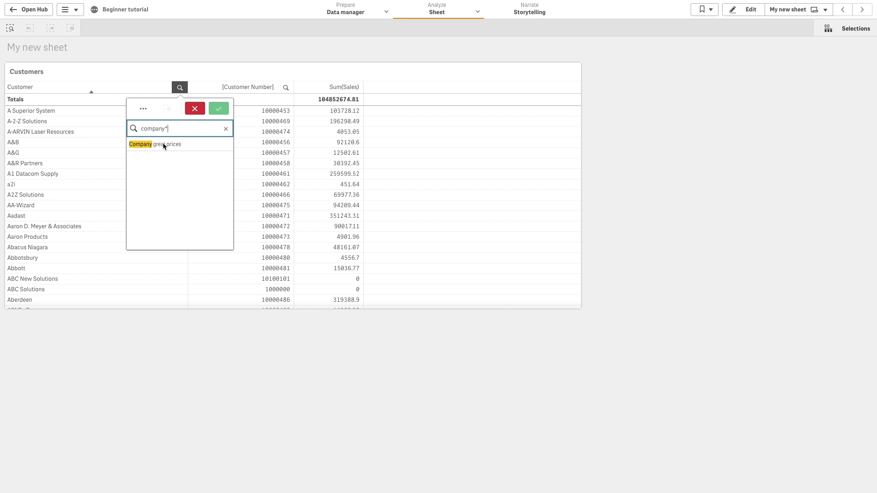
{"action": "key", "text": "BackSpace"}
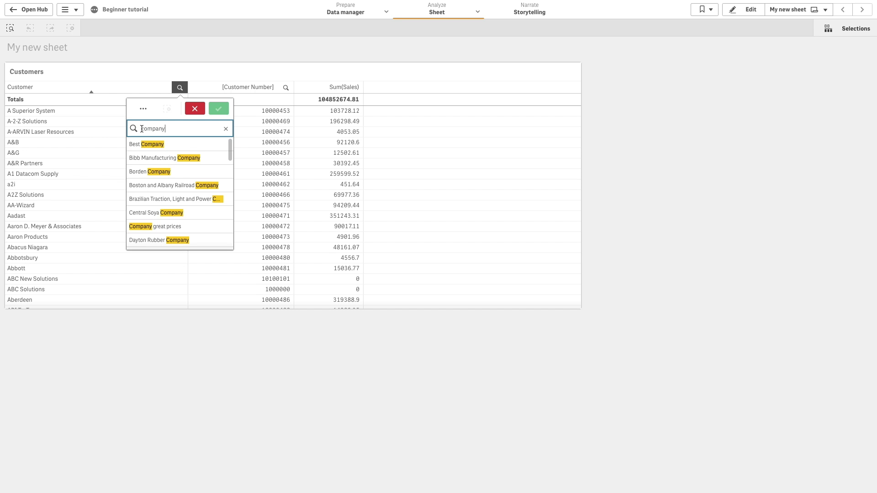
{"action": "type", "text": "*"}
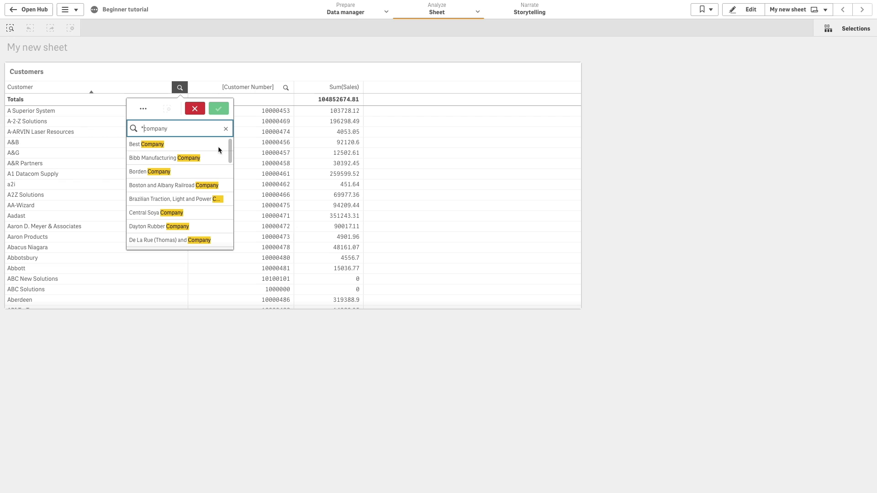
Replace the search with the expression =sum(Sales)>1000000.
{"action": "key", "text": "ctrl+a"}
{"action": "key", "text": "BackSpace"}
{"action": "type", "text": "=sum"}
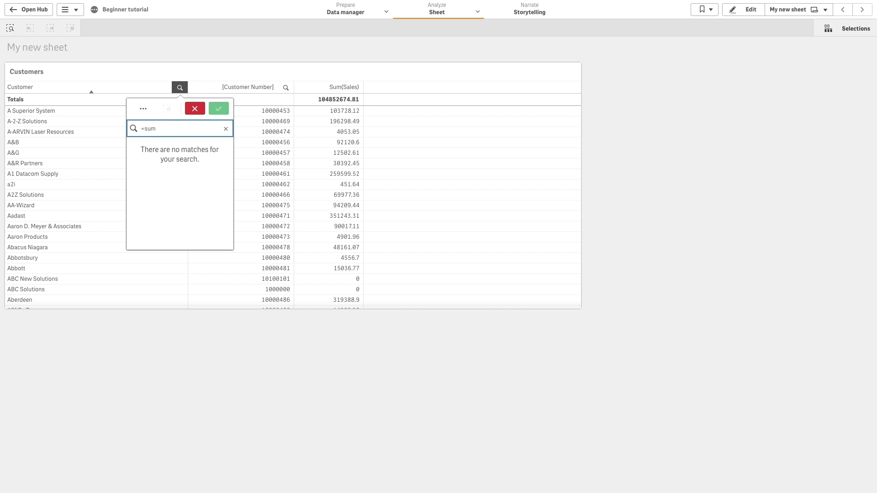
{"action": "type", "text": "(Sales)>1000000"}
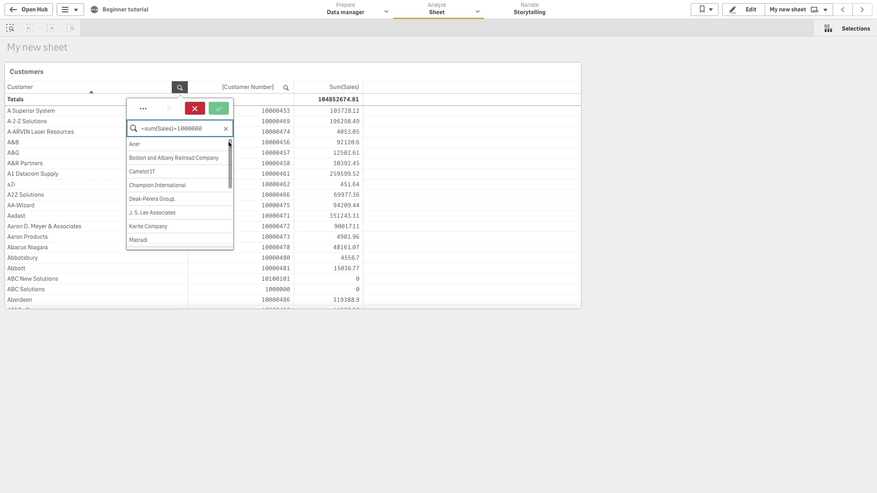
Scroll the high-sales matches such as Acer and Camelot IT, then clear the search.
{"action": "mouse_move", "coordinate": [230, 144]}
{"action": "left_mouse_down"}
{"action": "mouse_move", "coordinate": [231, 212]}
{"action": "mouse_move", "coordinate": [229, 138]}
{"action": "left_mouse_up"}
{"action": "left_click", "coordinate": [225, 129]}
Search 'abc solution', trying a + modifier on abc, then on solution.
{"action": "type", "text": "a"}
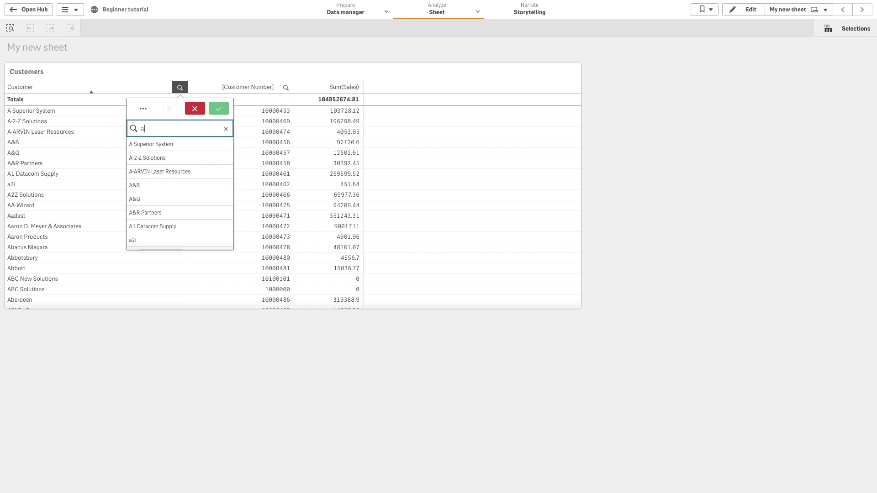
{"action": "type", "text": "bc solution"}
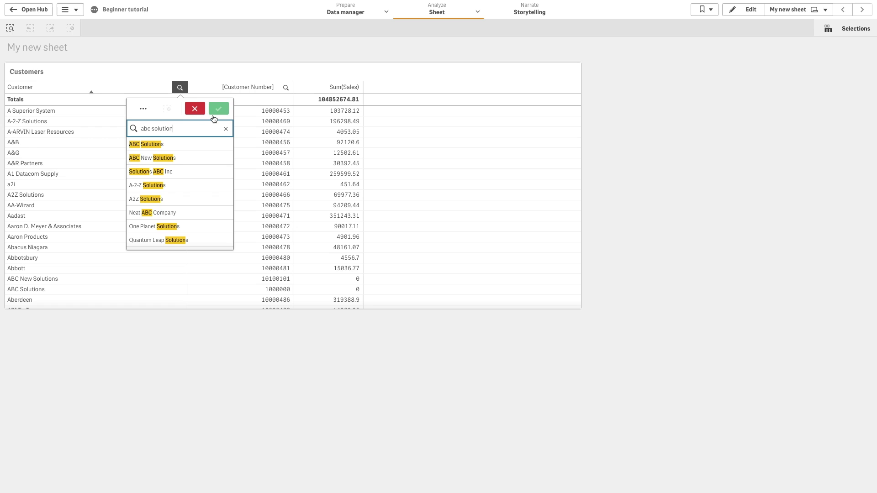
{"action": "left_click", "coordinate": [143, 126]}
{"action": "type", "text": "+"}
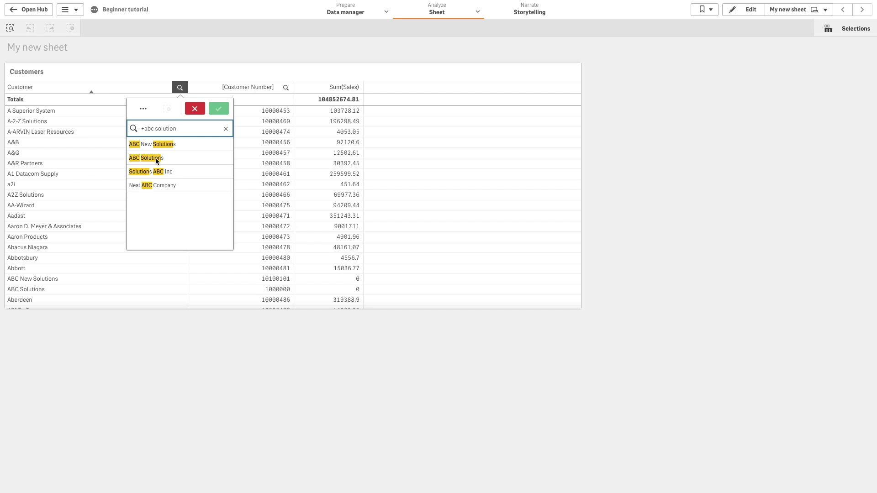
{"action": "key", "text": "BackSpace"}
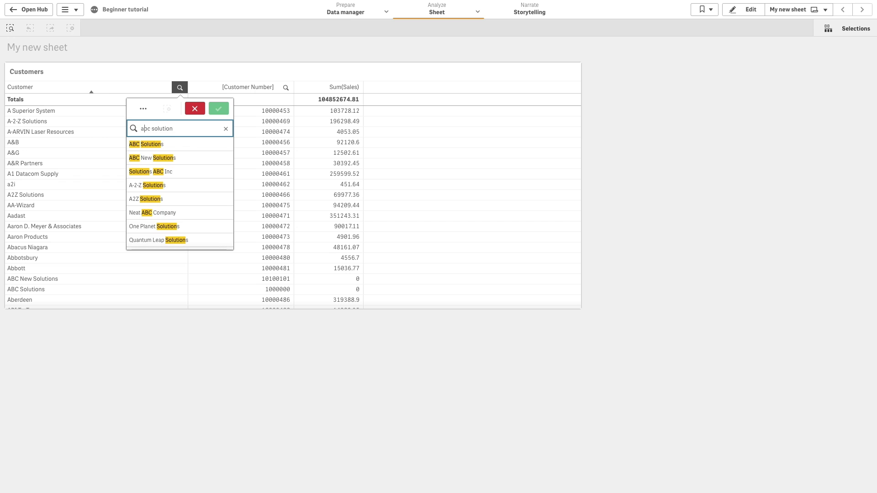
{"action": "left_click", "coordinate": [151, 128]}
{"action": "type", "text": "+"}
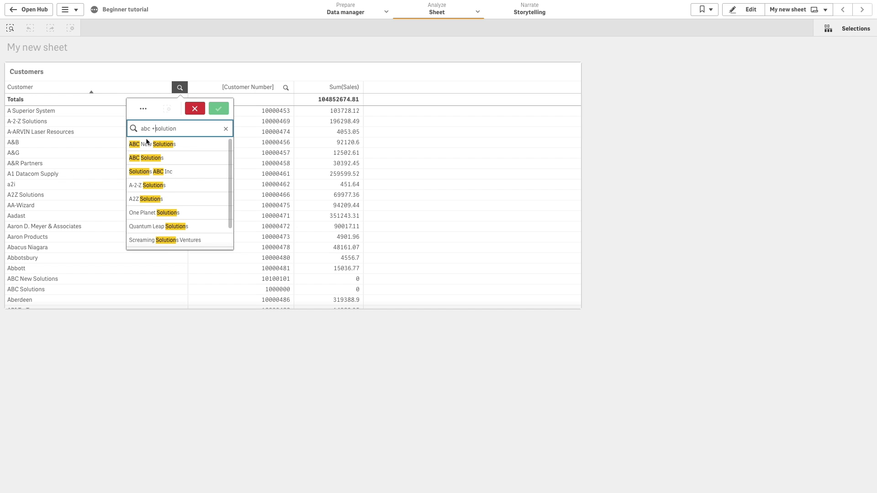
Make it '+abc +solution', then reduce it to '-solution' to exclude solution names.
{"action": "key", "text": "Home"}
{"action": "type", "text": "+"}
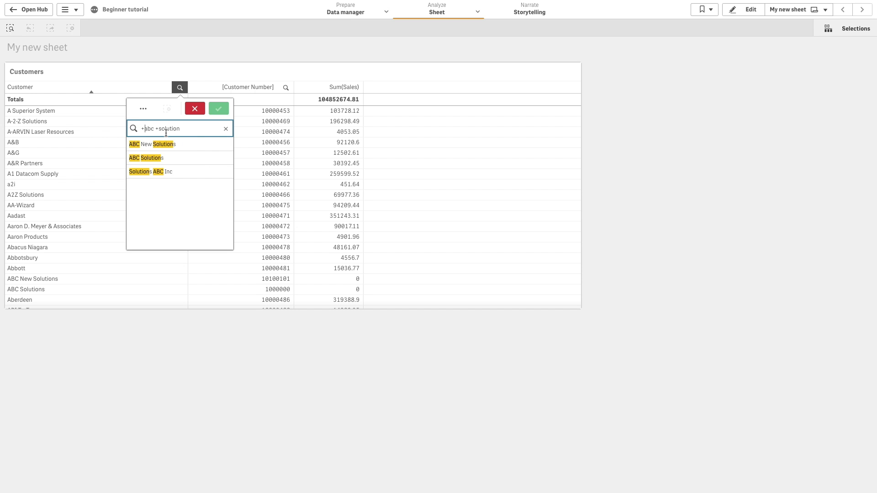
{"action": "left_click_drag", "start_coordinate": [142, 129], "coordinate": [159, 129]}
{"action": "key", "text": "BackSpace"}
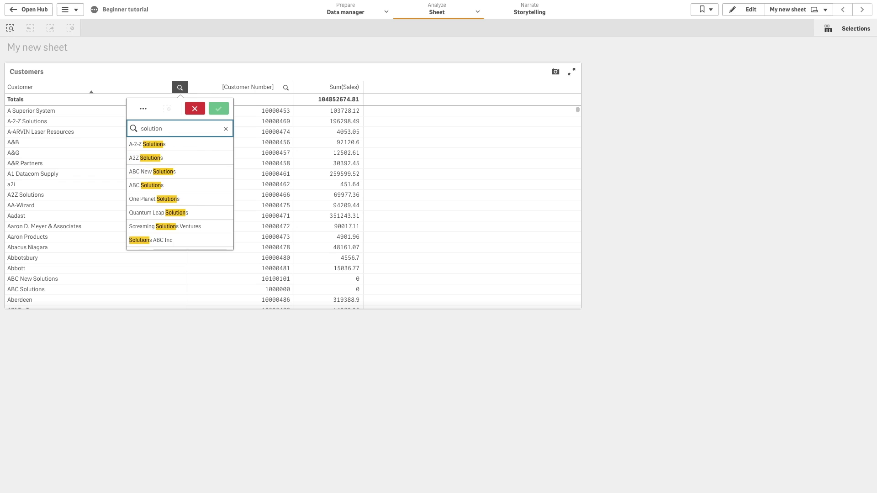
{"action": "type", "text": "-"}
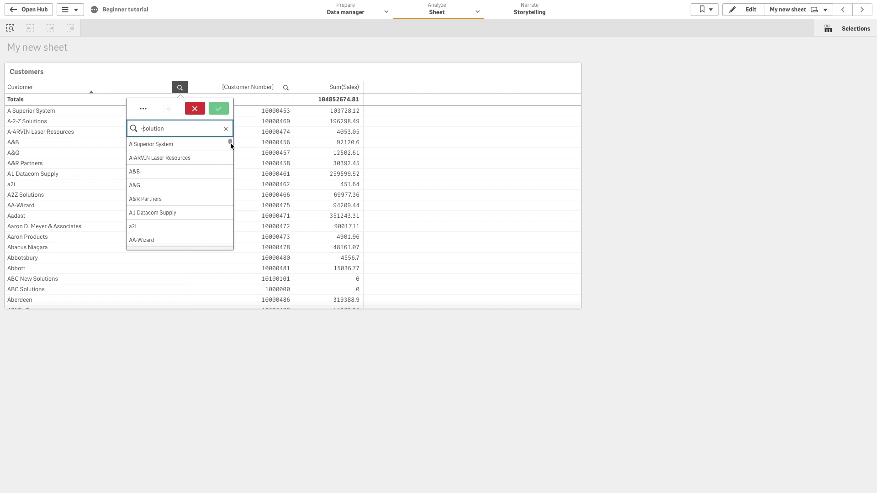
Extend the search to '-solution +abc', matching only Neat ABC Company, then clear it.
{"action": "scroll", "coordinate": [231, 145], "scroll_direction": "down", "scroll_amount": 8}
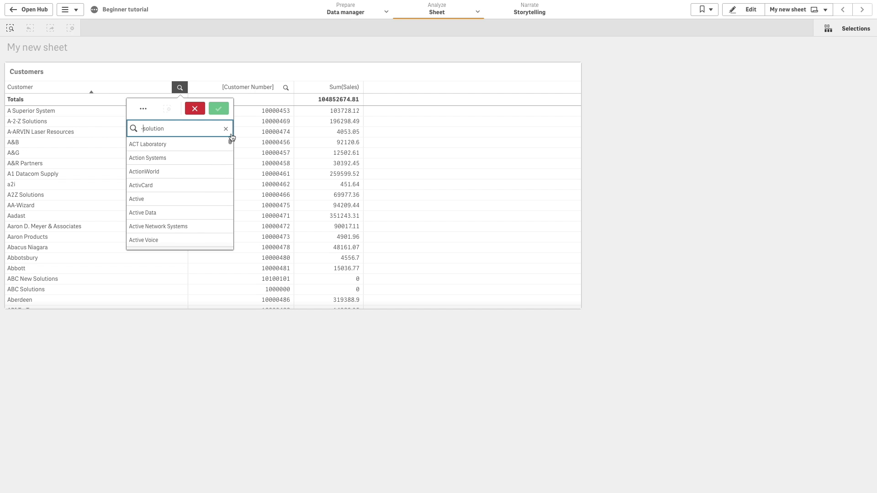
{"action": "scroll", "coordinate": [231, 136], "scroll_direction": "up", "scroll_amount": 8}
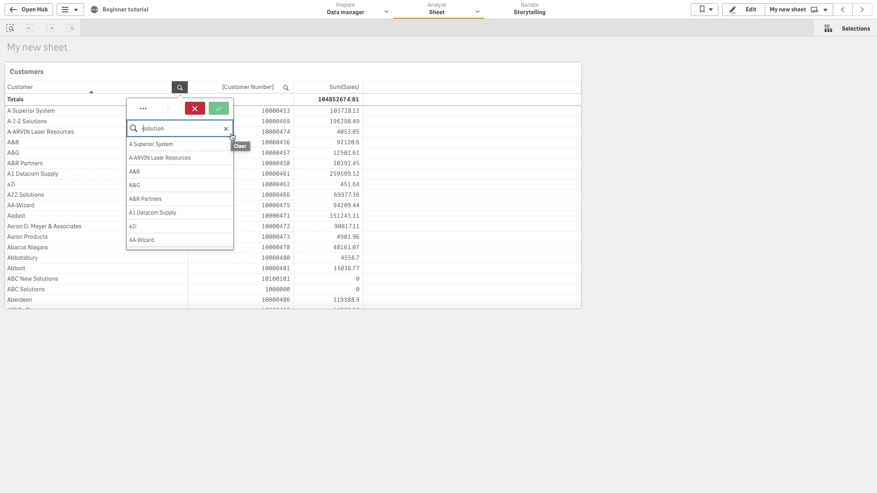
{"action": "left_click", "coordinate": [198, 126]}
{"action": "type", "text": "+abc"}
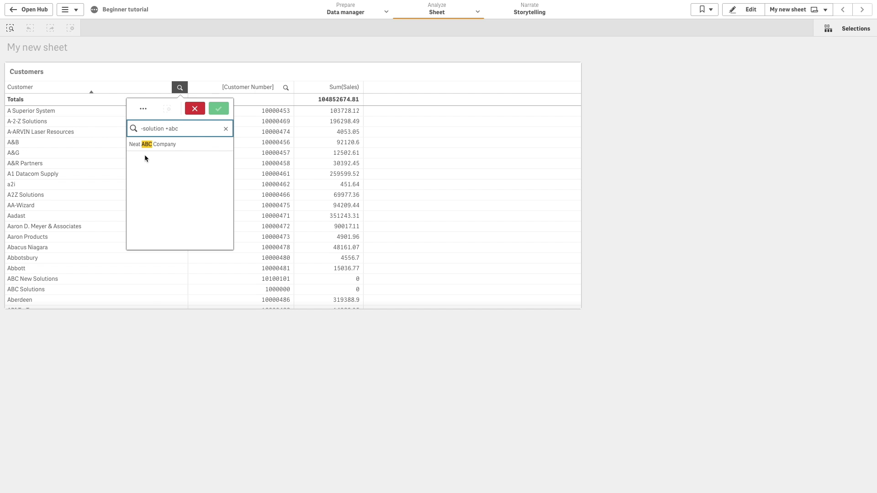
{"action": "left_click", "coordinate": [226, 129]}
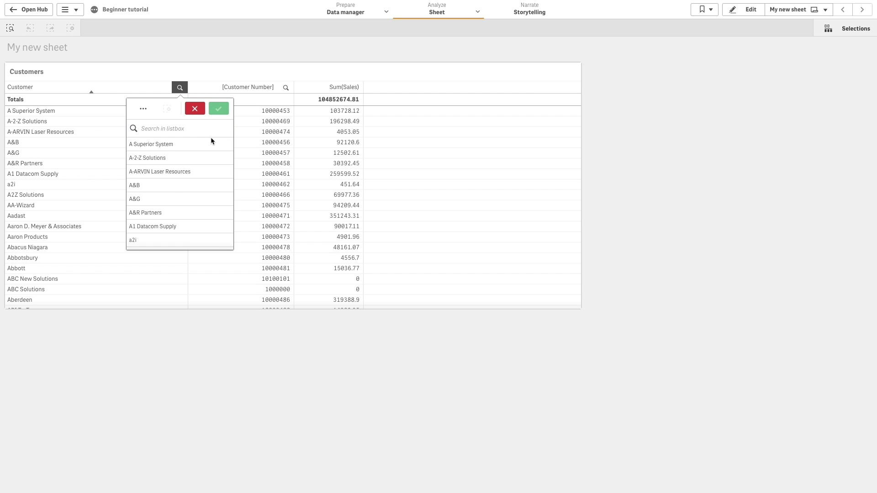
{"action": "left_click", "coordinate": [158, 126]}
Search 'AB' plus eleven ? wildcards, then thirteen ?, then replace it with '~Beast Comp'.
{"action": "type", "text": "AB"}
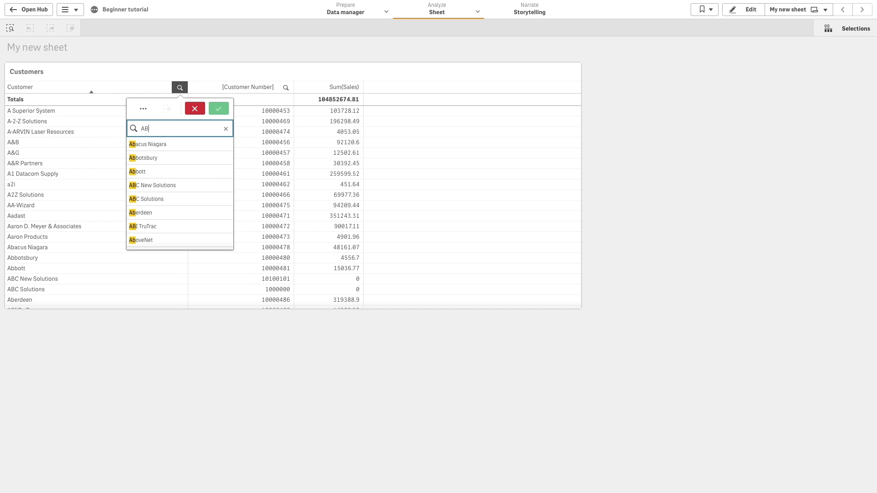
{"action": "type", "text": "??"}
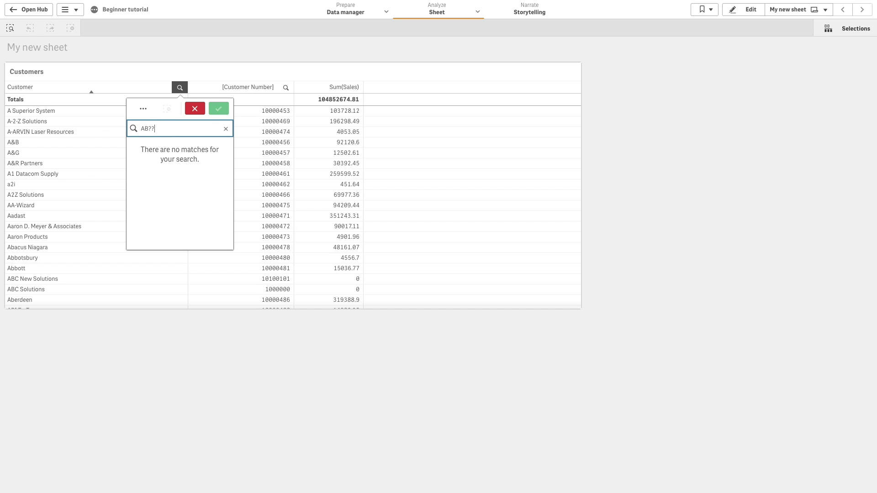
{"action": "type", "text": "?????????"}
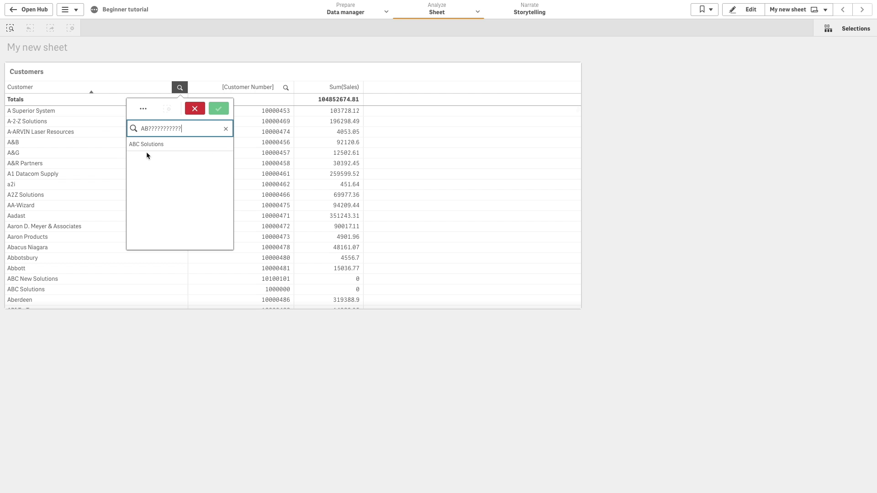
{"action": "left_click", "coordinate": [148, 128]}
{"action": "key", "text": "BackSpace"}
{"action": "key", "text": "BackSpace"}
{"action": "type", "text": "??"}
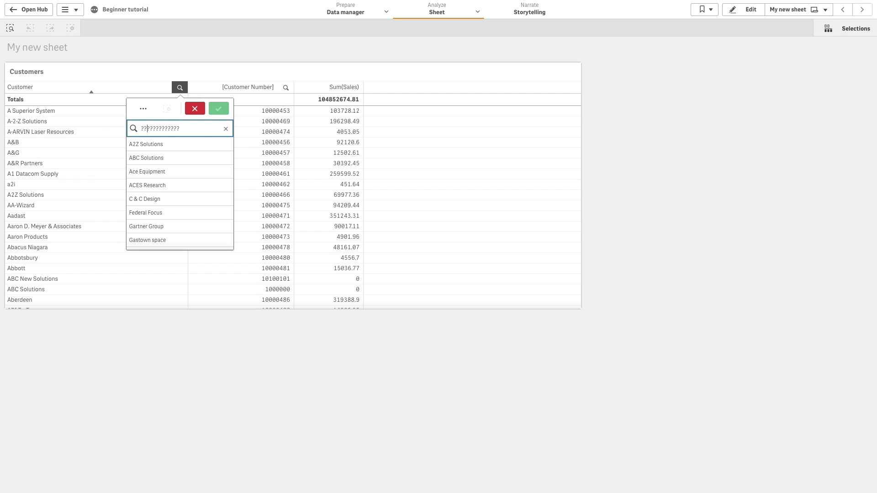
{"action": "key", "text": "ctrl+a"}
{"action": "type", "text": "-"}
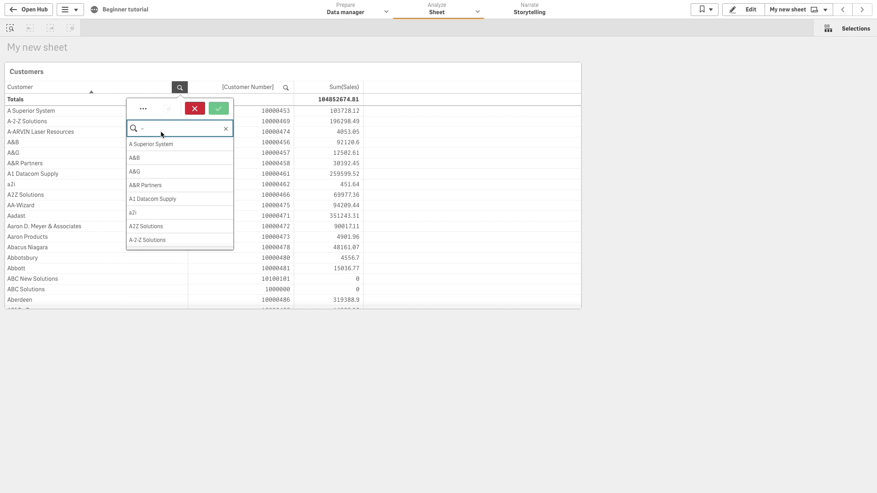
{"action": "type", "text": "Beast Comp"}
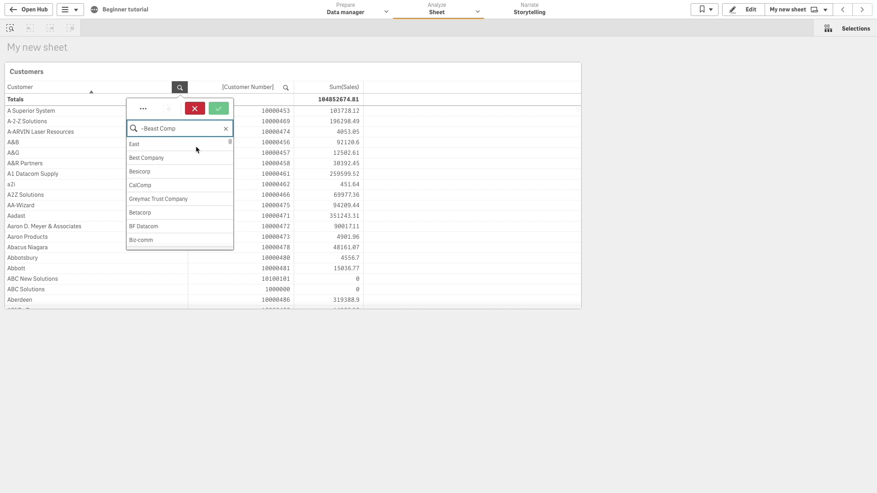
Trim the fuzzy search from '~Beast Comp' to '~Comp', listing CalComp, Biz-comm and KeyComm.
{"action": "left_click_drag", "start_coordinate": [159, 128], "coordinate": [144, 128]}
{"action": "key", "text": "BackSpace"}
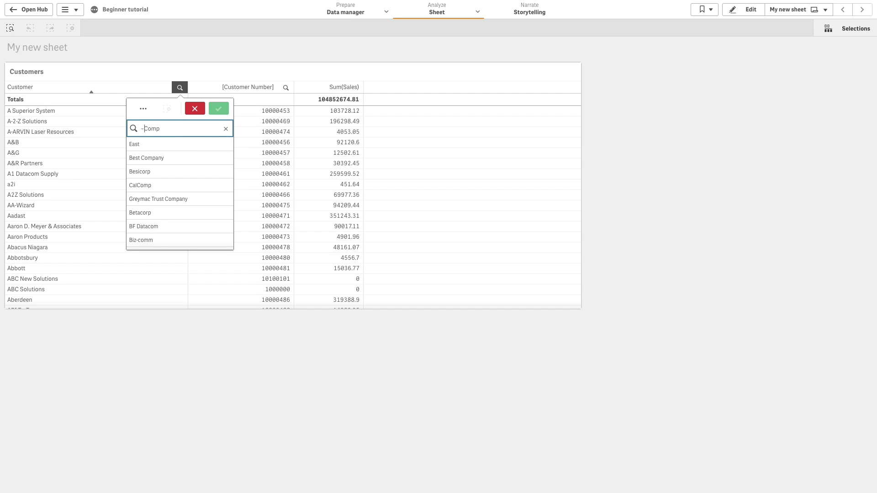